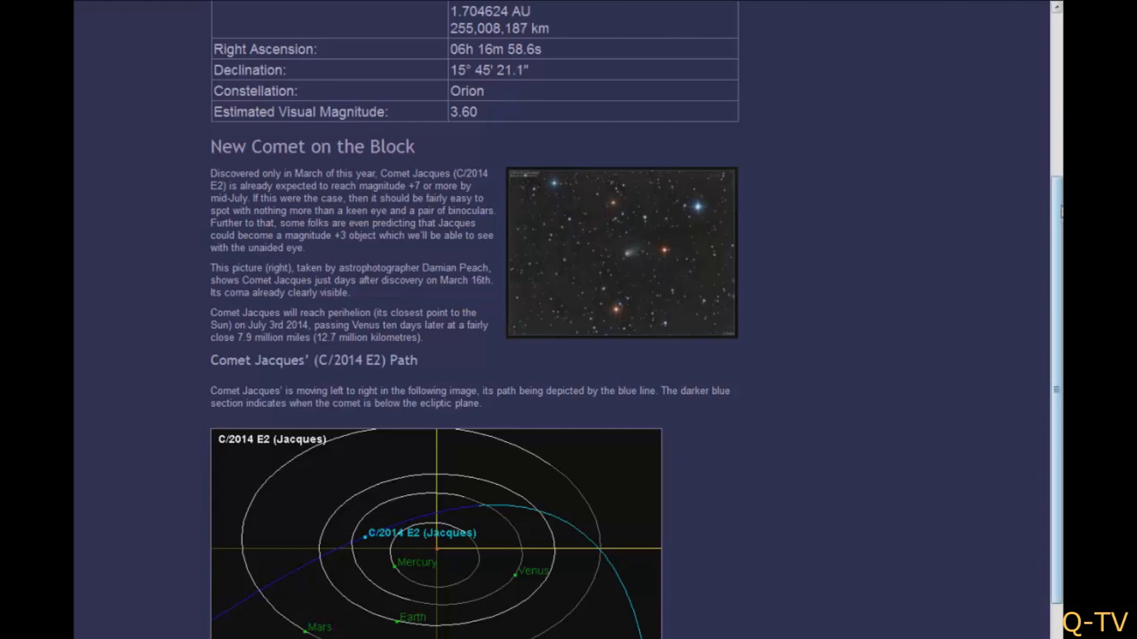
# Scroll the web page back up to the Comet Jacques (C/2014 E2) heading and its Real Time Information table.
pyautogui.moveTo(1059, 259); pyautogui.dragTo(1053, 112)
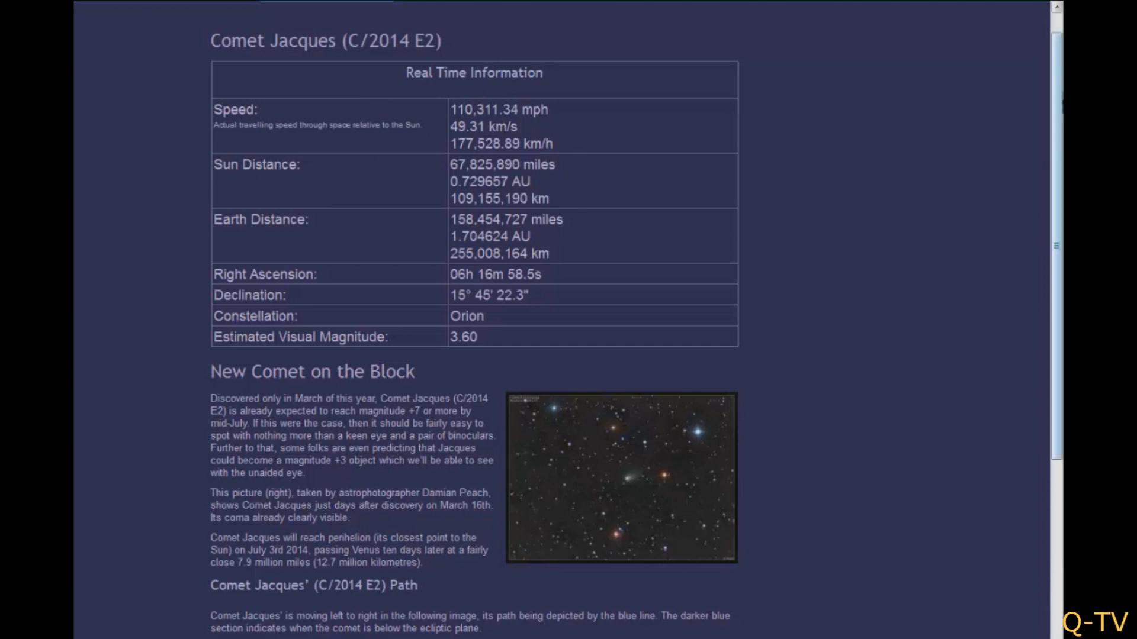
pyautogui.moveTo(1058, 110); pyautogui.dragTo(1059, 197)
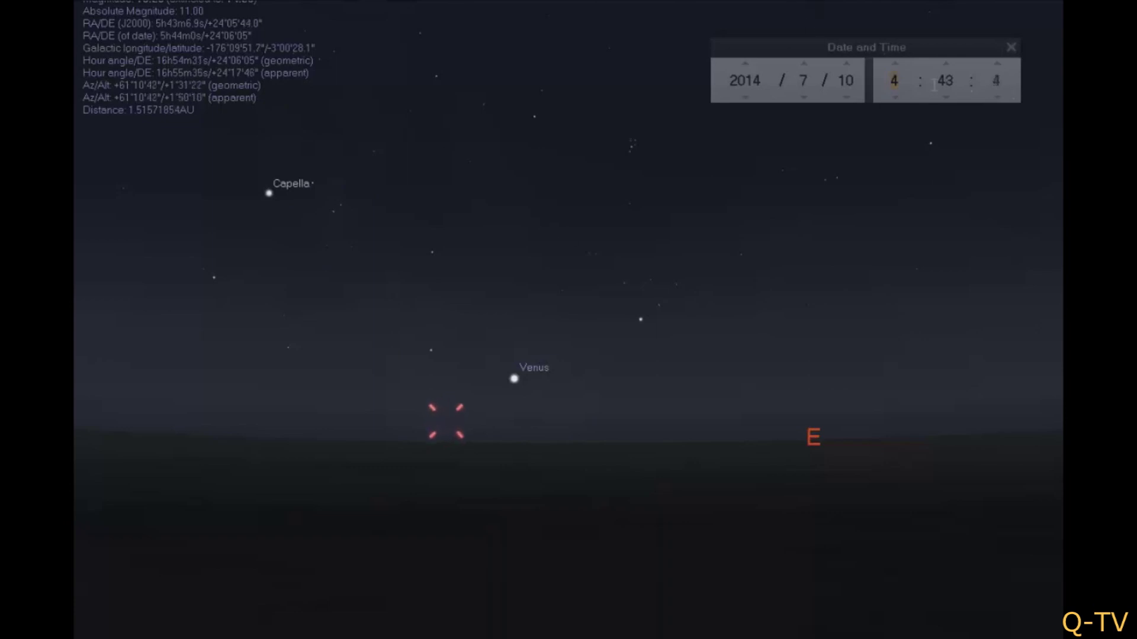
# Set the time to about 5:02 on 10 July 2014, framing the comet beside Venus and Mercury in the east.
pyautogui.scroll(-7, 947, 94)
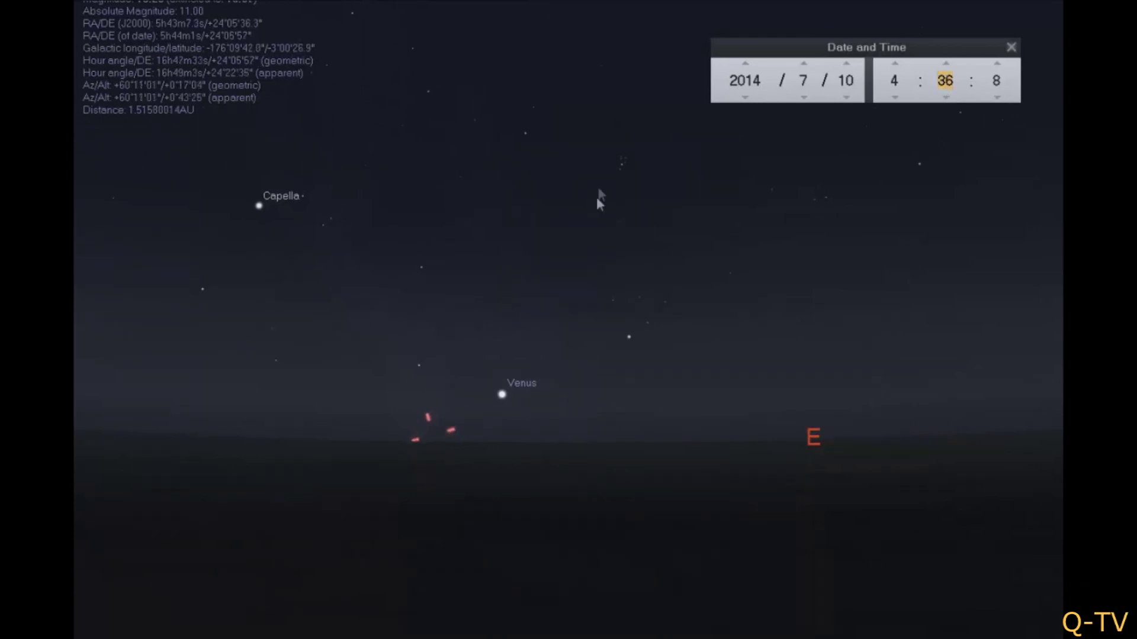
pyautogui.moveTo(376, 191)
pyautogui.mouseDown()
pyautogui.moveTo(396, 148)
pyautogui.moveTo(398, 157)
pyautogui.mouseUp()
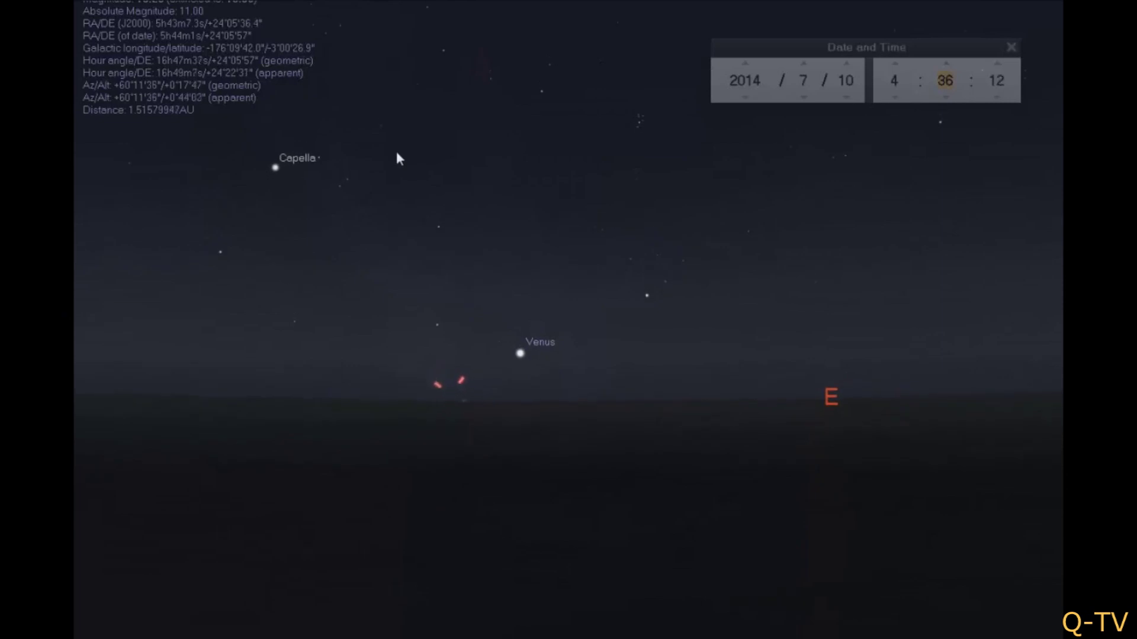
pyautogui.moveTo(396, 153); pyautogui.dragTo(397, 159)
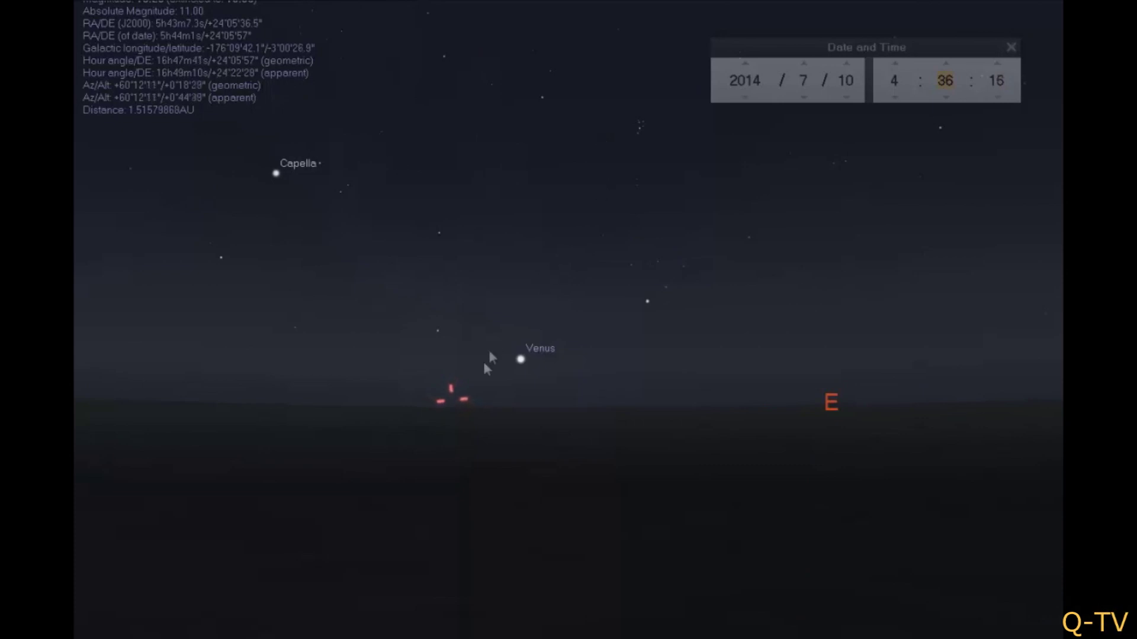
pyautogui.click(894, 62)
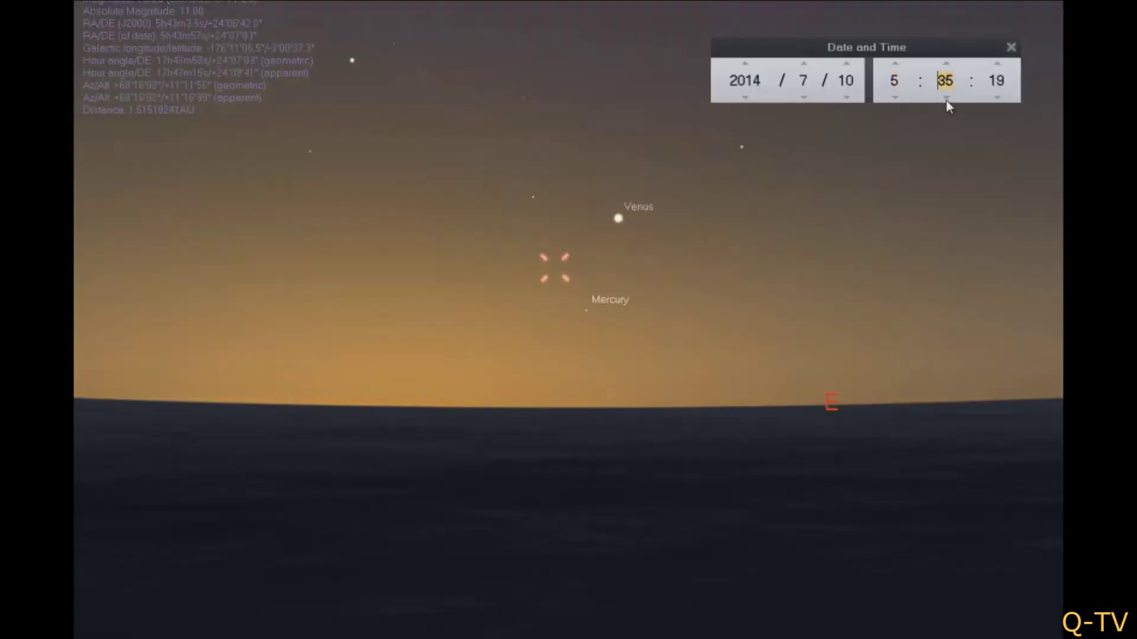
pyautogui.scroll(-4, 946, 100)
pyautogui.scroll(-10, 946, 101)
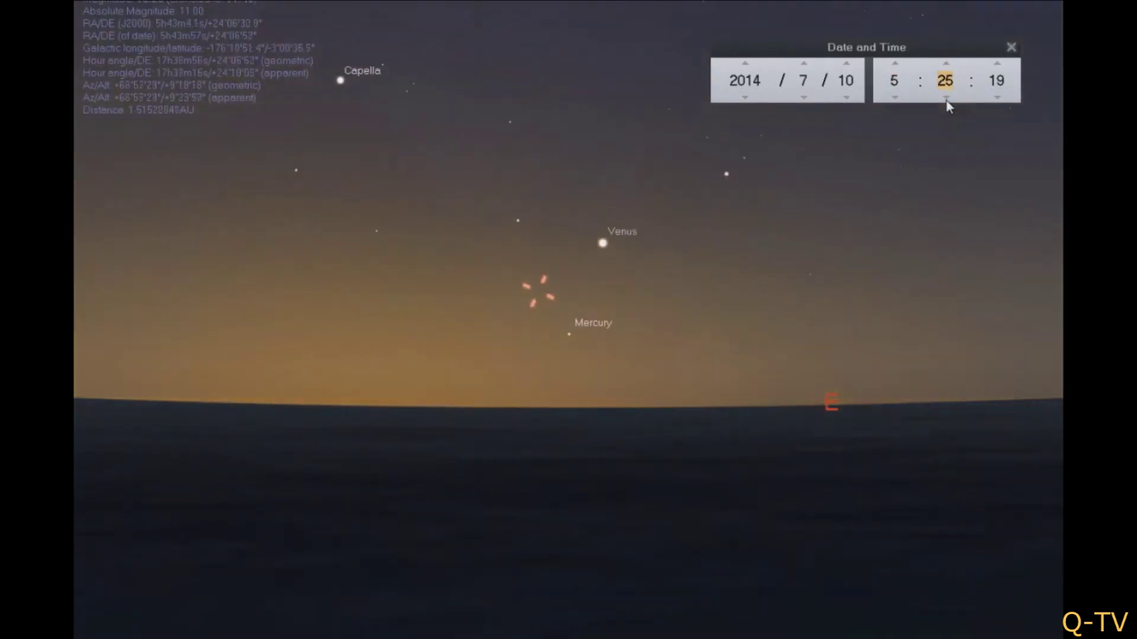
pyautogui.scroll(-13, 946, 101)
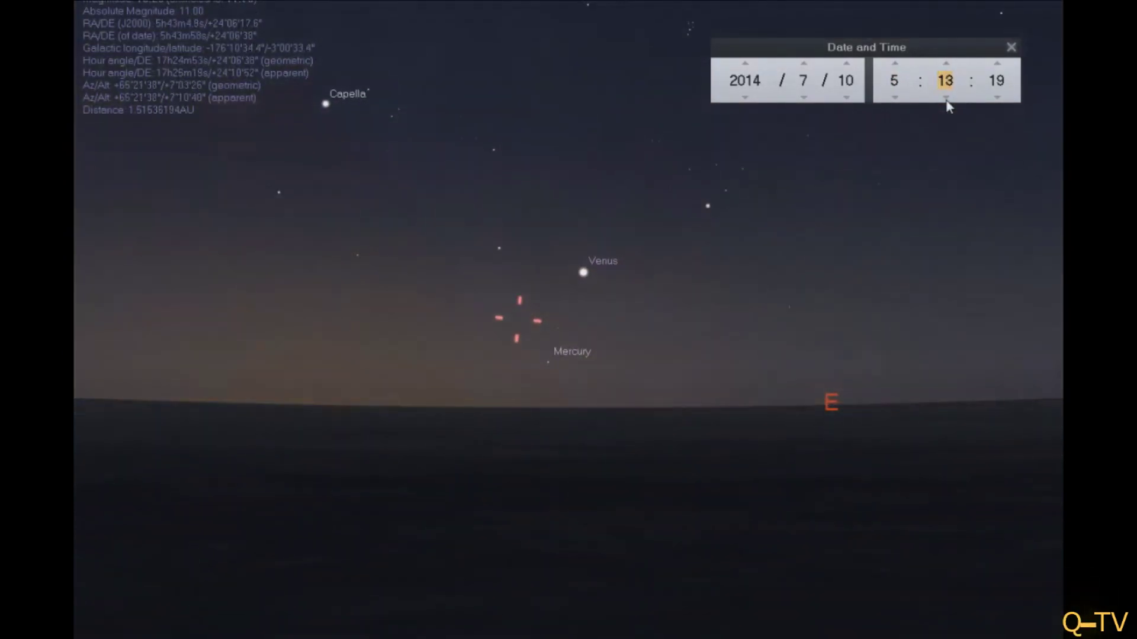
pyautogui.scroll(-7, 946, 100)
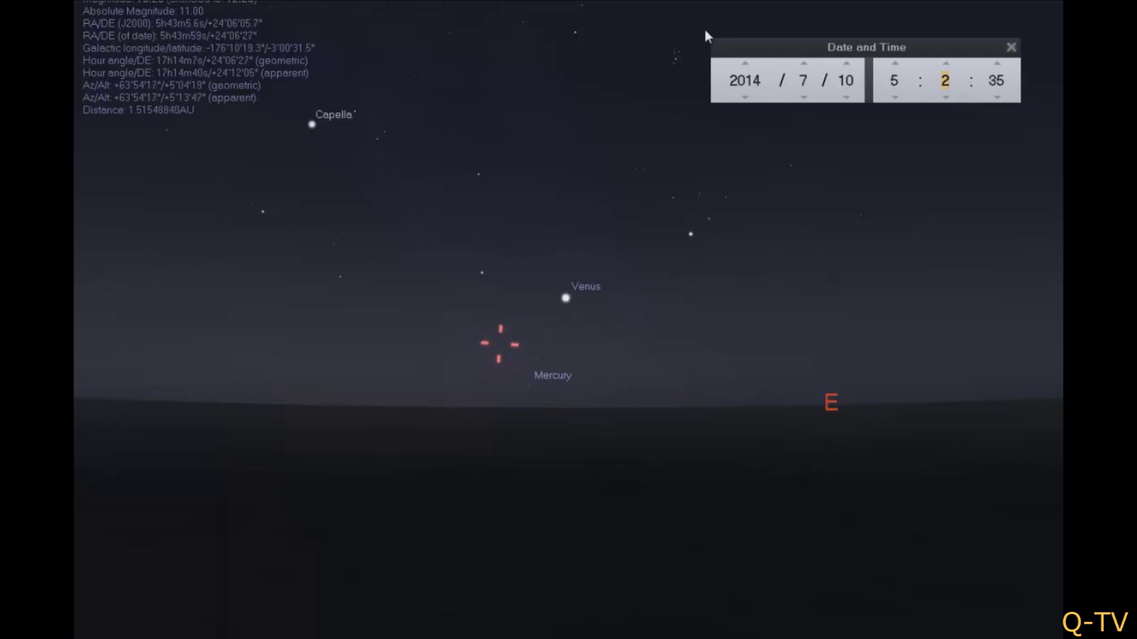
pyautogui.click(847, 62)
# Step the date forward one day at a time to 20 July 2014, keeping the time near 5:03.
pyautogui.click(847, 62)
pyautogui.click(847, 62)
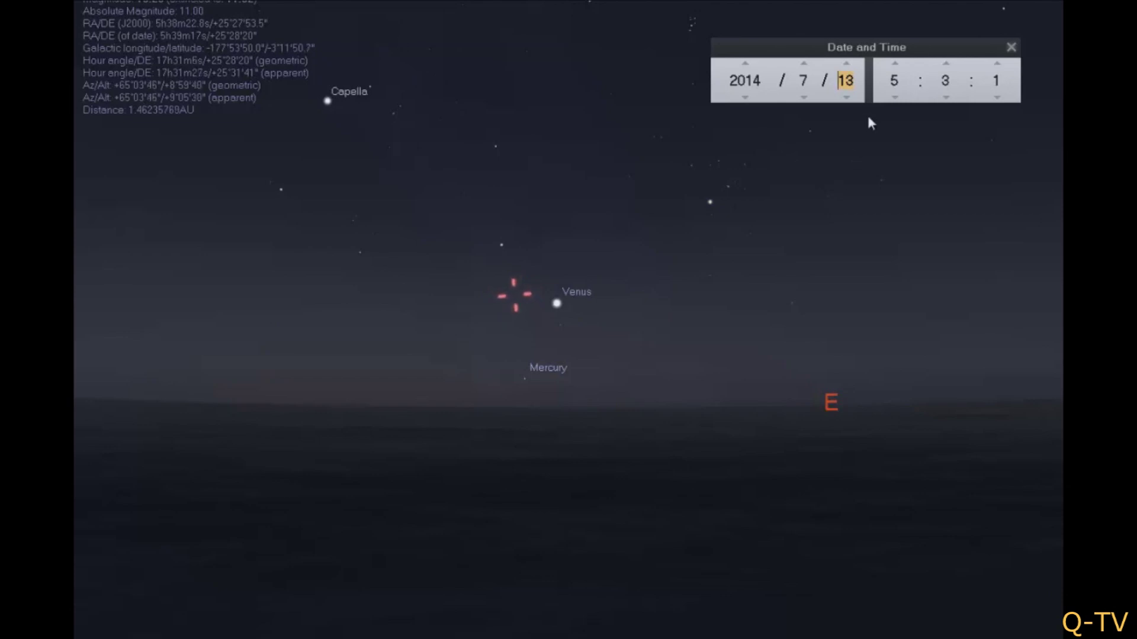
pyautogui.click(847, 65)
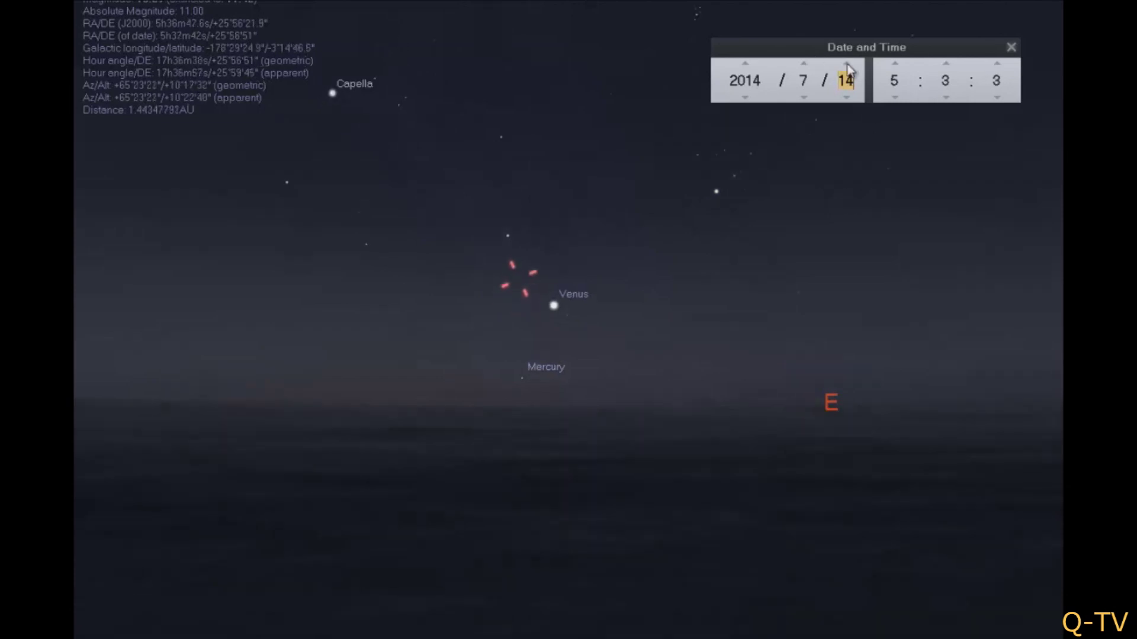
pyautogui.click(848, 65)
pyautogui.click(847, 65)
pyautogui.click(848, 64)
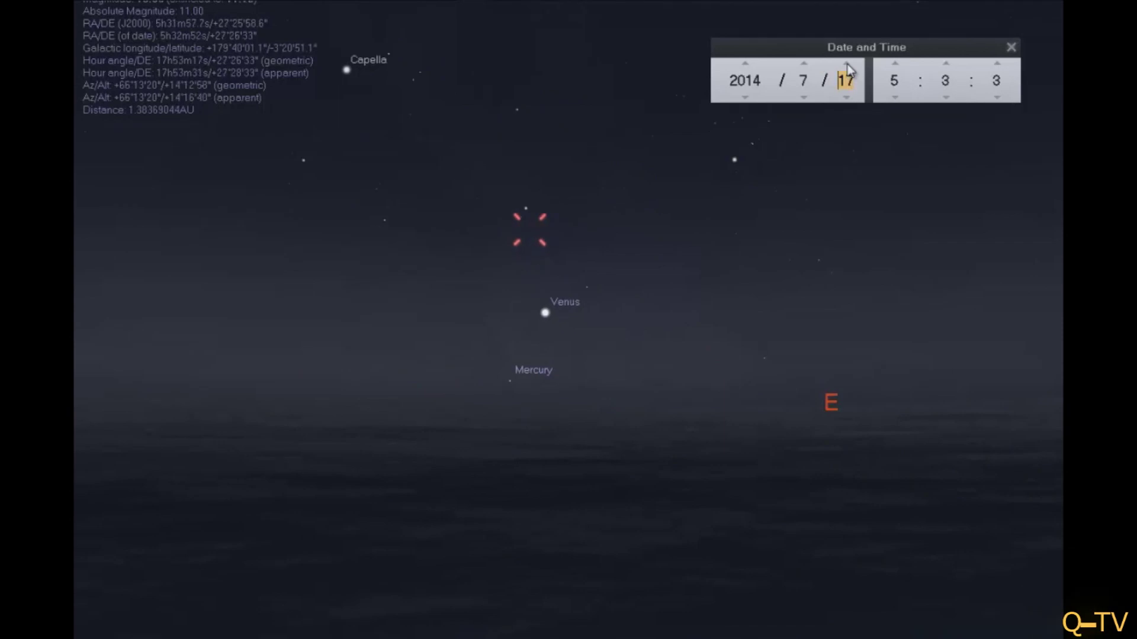
pyautogui.click(847, 65)
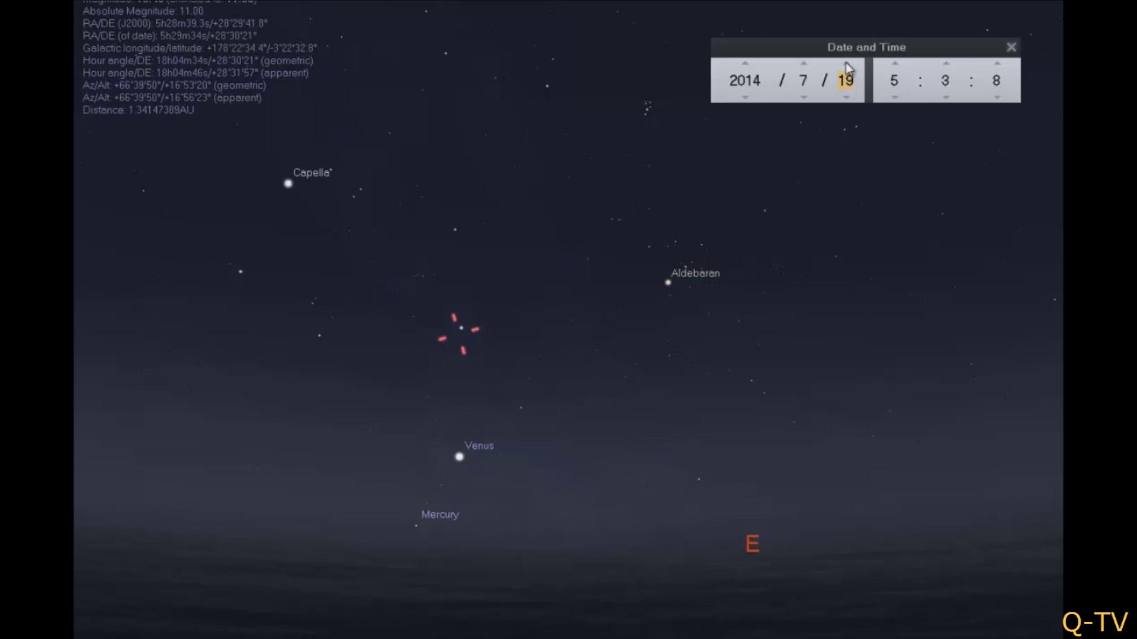
pyautogui.click(847, 65)
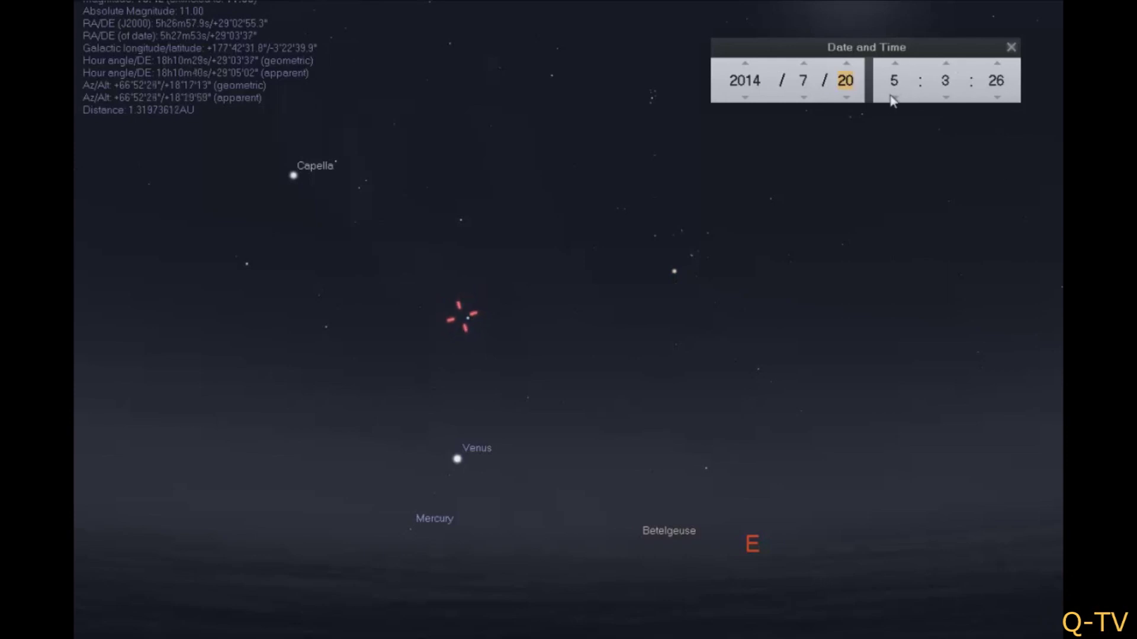
# Set the hour back to 4 and step the date forward day by day into August.
pyautogui.click(894, 97)
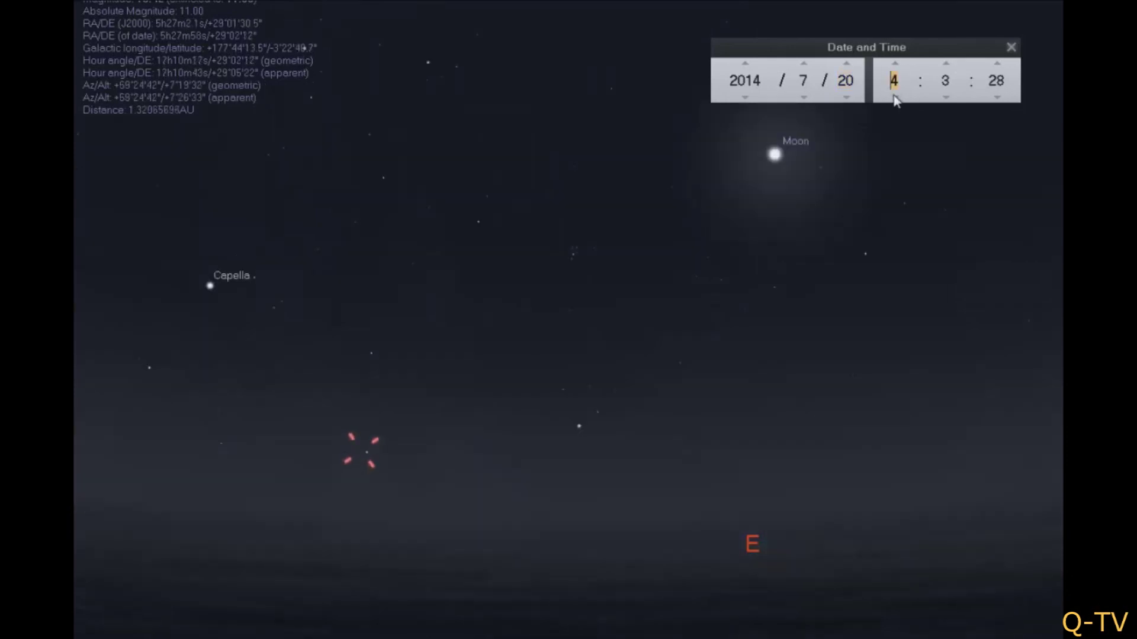
pyautogui.click(846, 64)
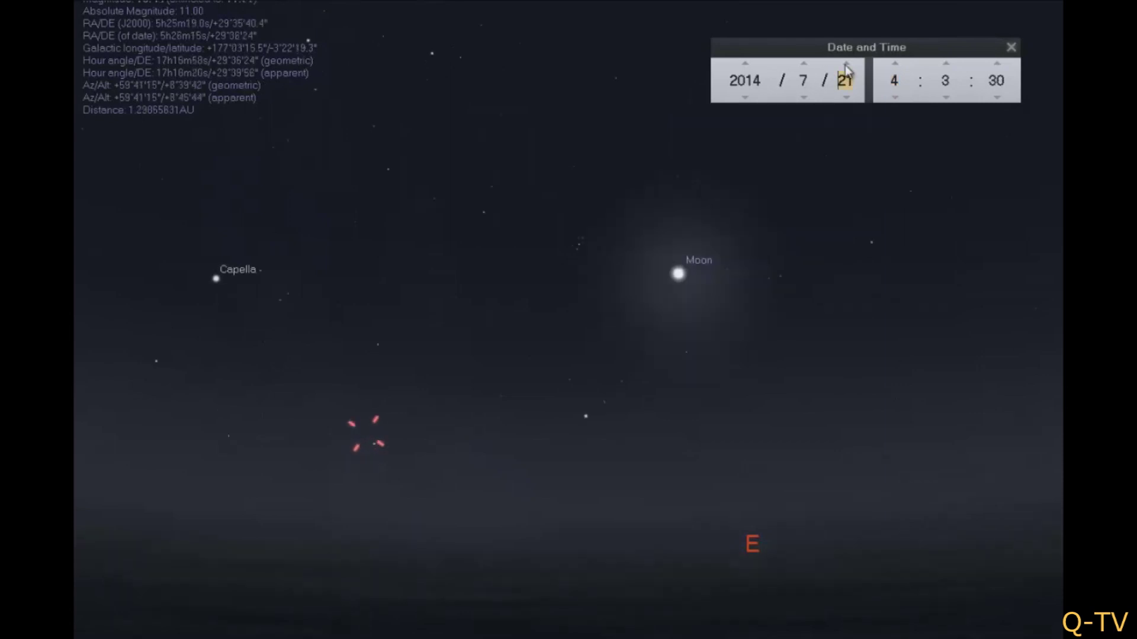
pyautogui.click(846, 64)
pyautogui.click(846, 64)
pyautogui.click(846, 64)
pyautogui.click(846, 64)
pyautogui.click(846, 64)
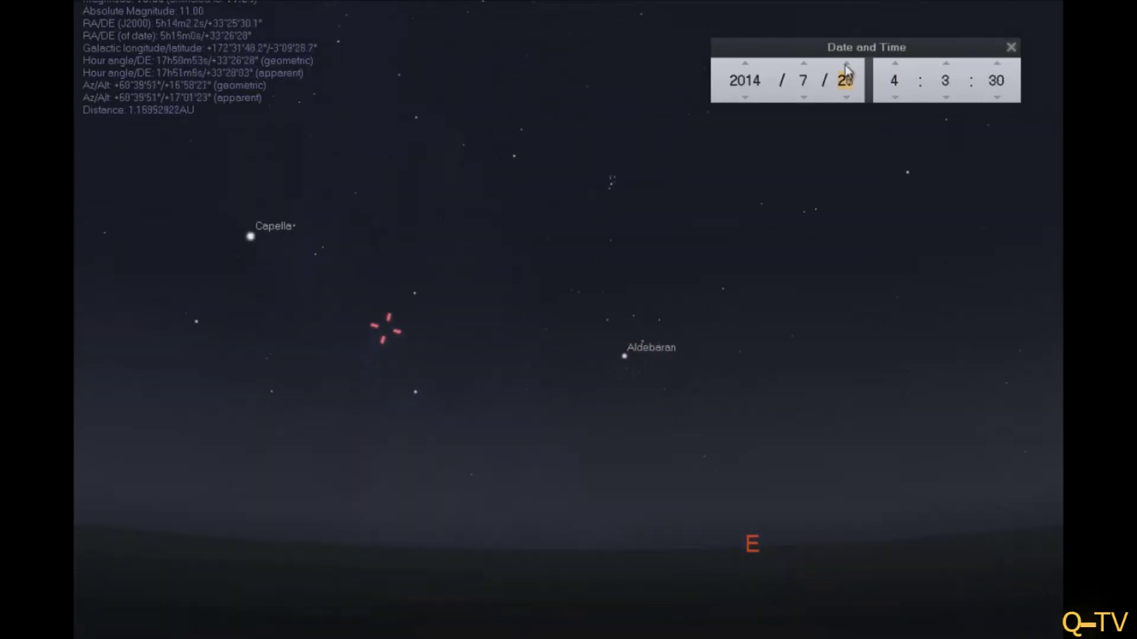
pyautogui.click(846, 64)
pyautogui.click(846, 63)
pyautogui.click(846, 64)
pyautogui.click(846, 64)
pyautogui.click(846, 64)
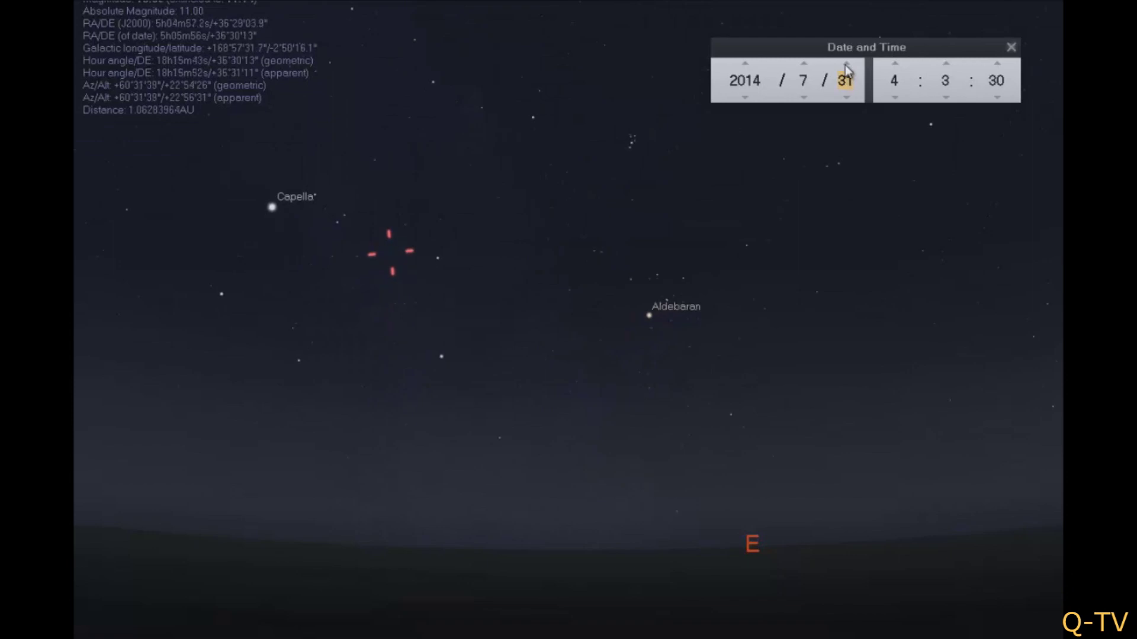
pyautogui.click(846, 64)
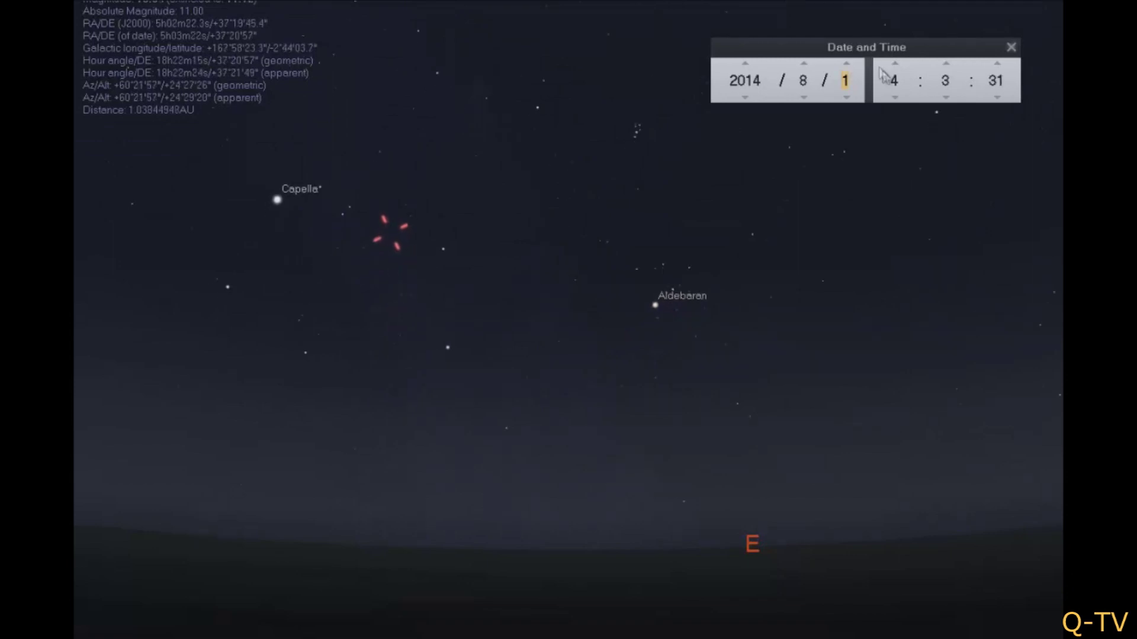
# Set the time to 3:01 and frame the comet between Capella and Aldebaran in the east.
pyautogui.click(894, 97)
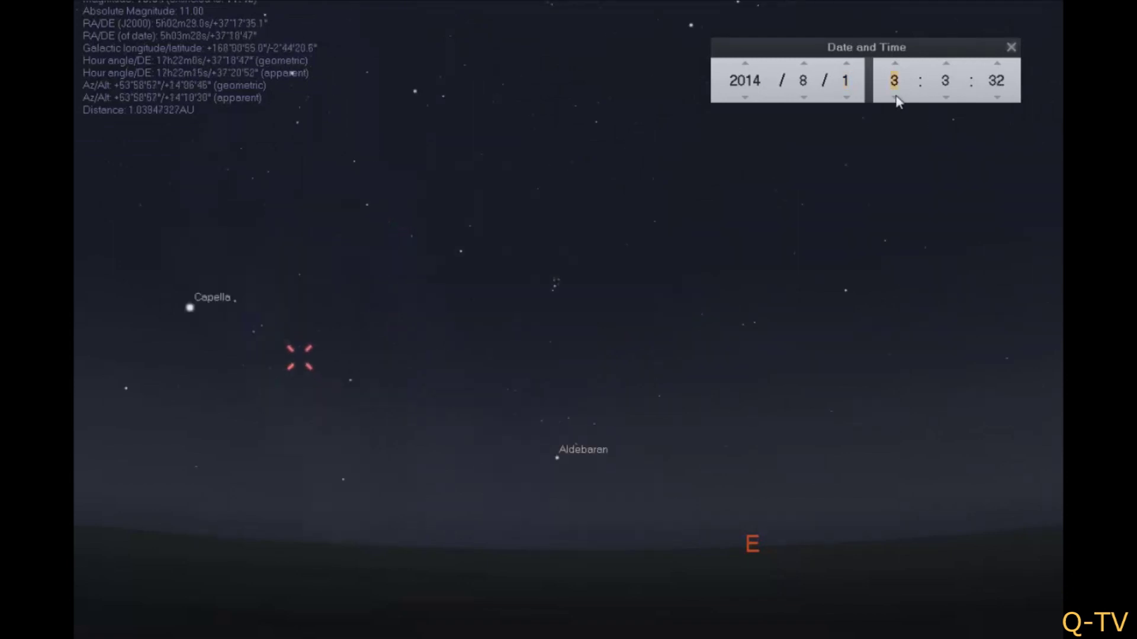
pyautogui.click(945, 98)
pyautogui.click(945, 98)
pyautogui.click(945, 98)
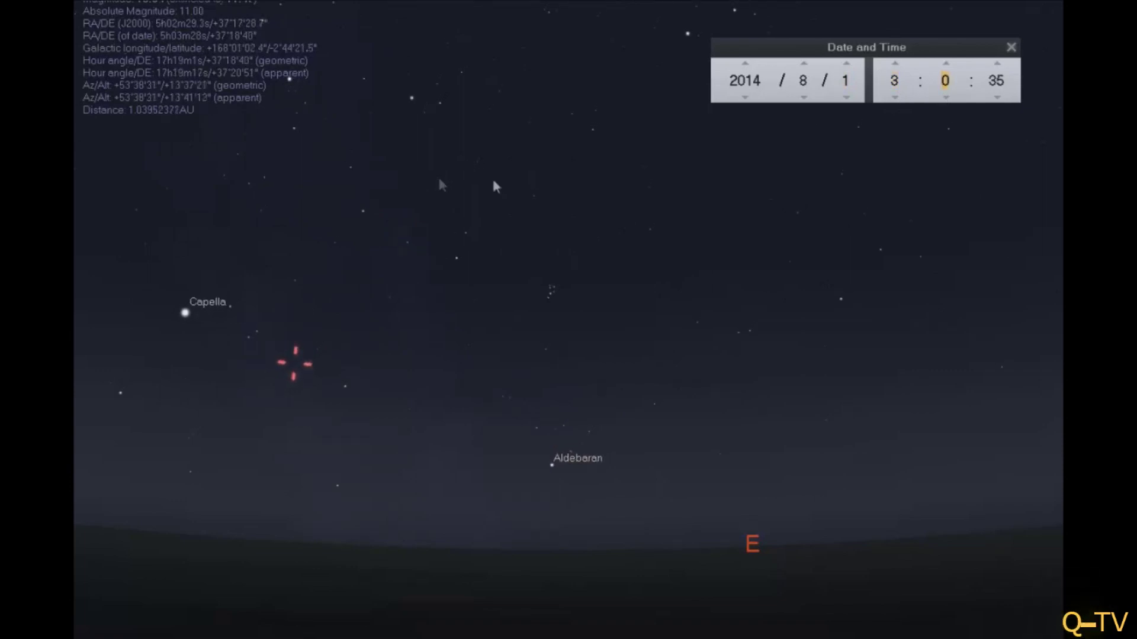
pyautogui.moveTo(415, 165); pyautogui.dragTo(703, 213)
pyautogui.moveTo(714, 338); pyautogui.dragTo(495, 224)
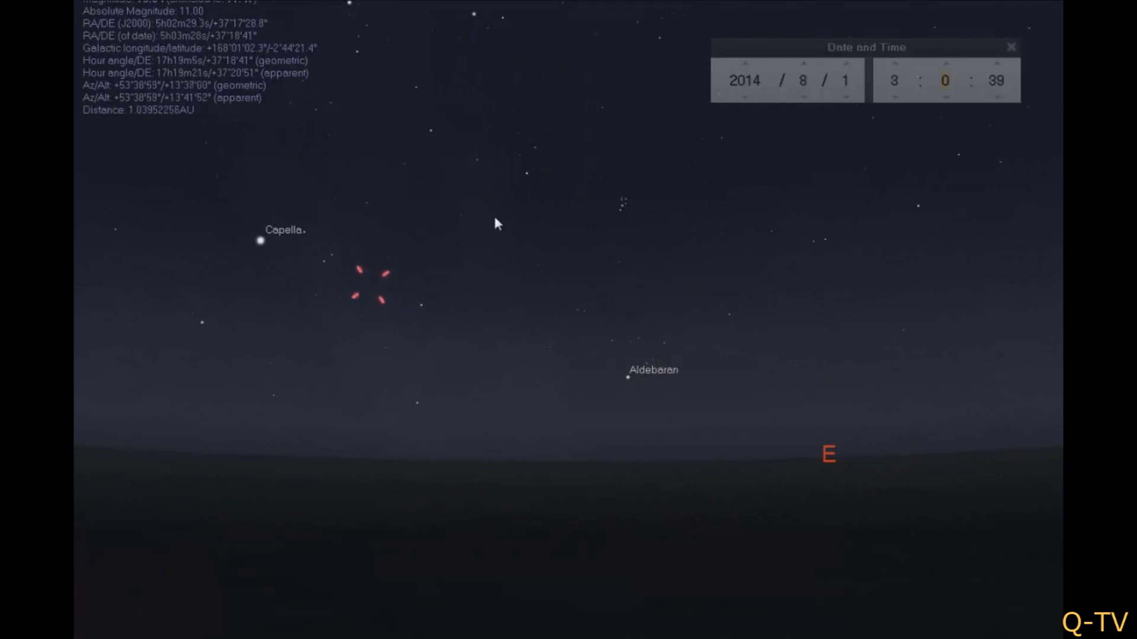
pyautogui.write('1')
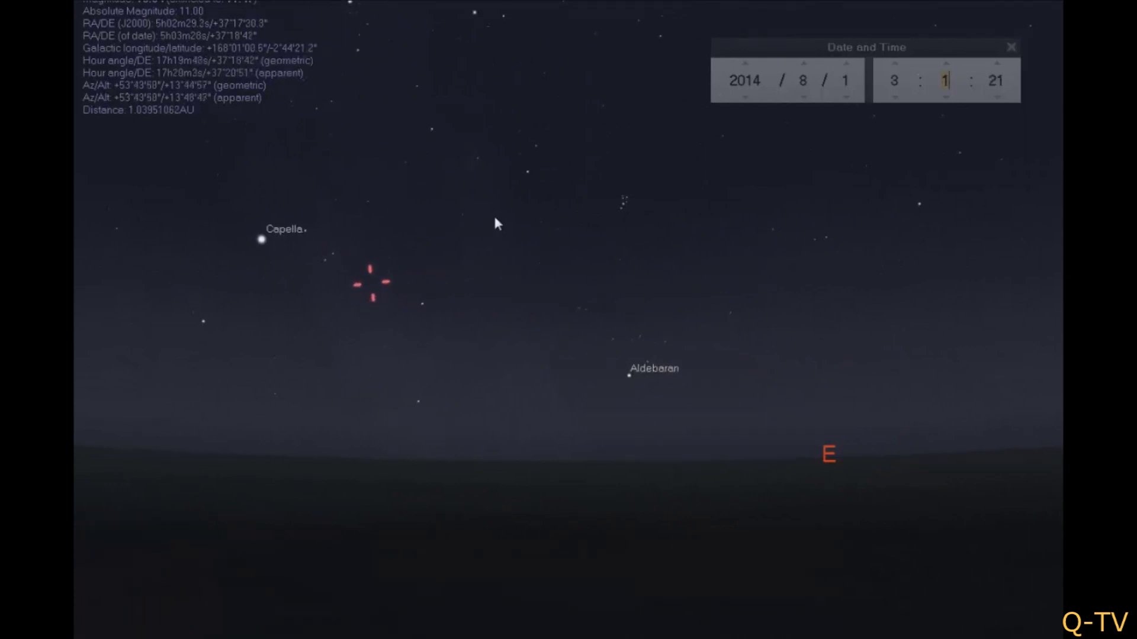
pyautogui.moveTo(421, 262); pyautogui.dragTo(436, 282)
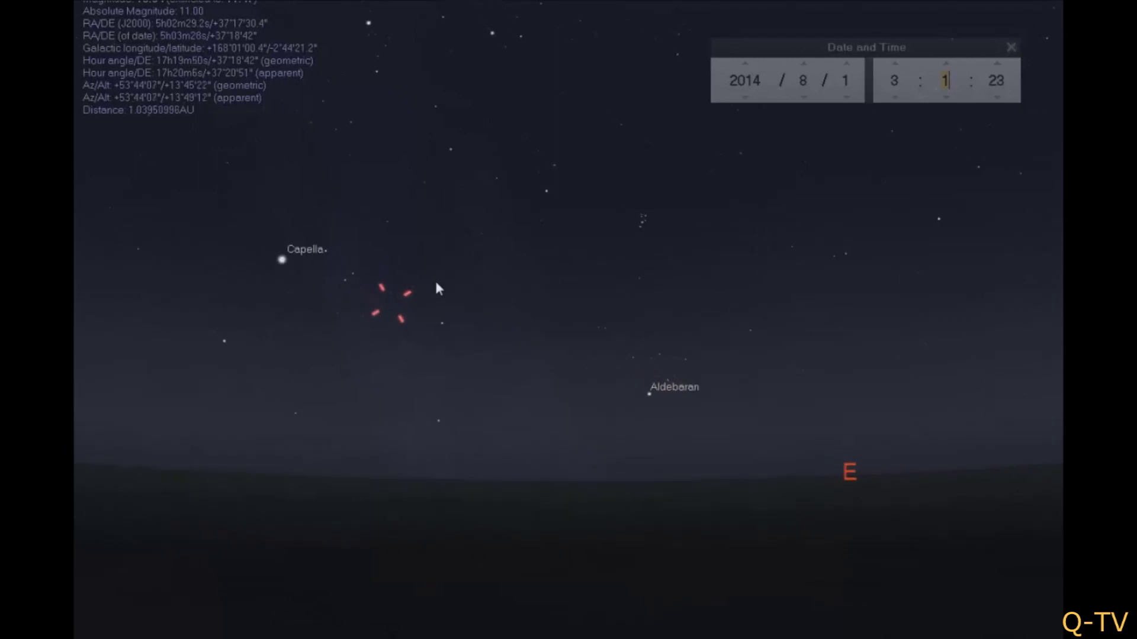
pyautogui.click(847, 64)
# Advance the date to 6 August and set the time back to 2:00.
pyautogui.click(847, 64)
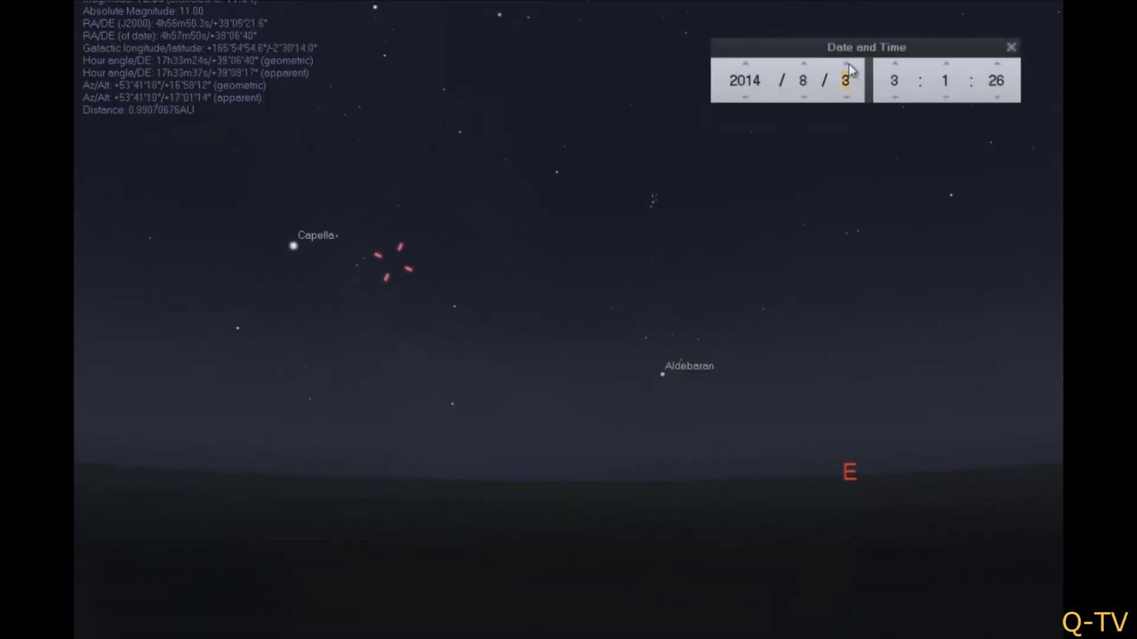
pyautogui.click(848, 64)
pyautogui.click(848, 64)
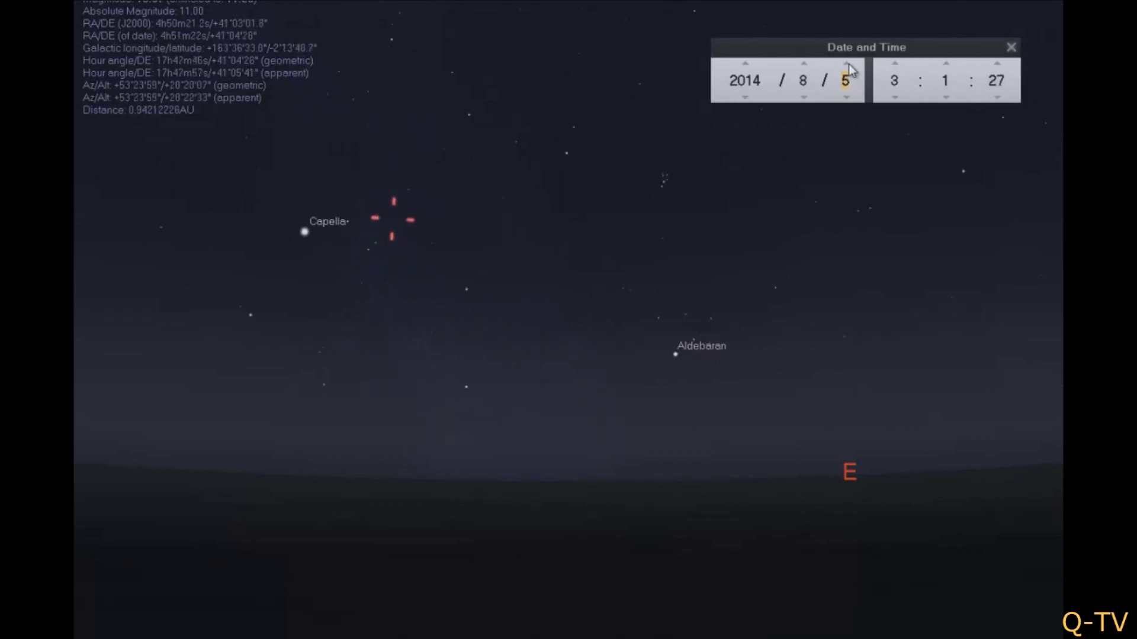
pyautogui.click(848, 64)
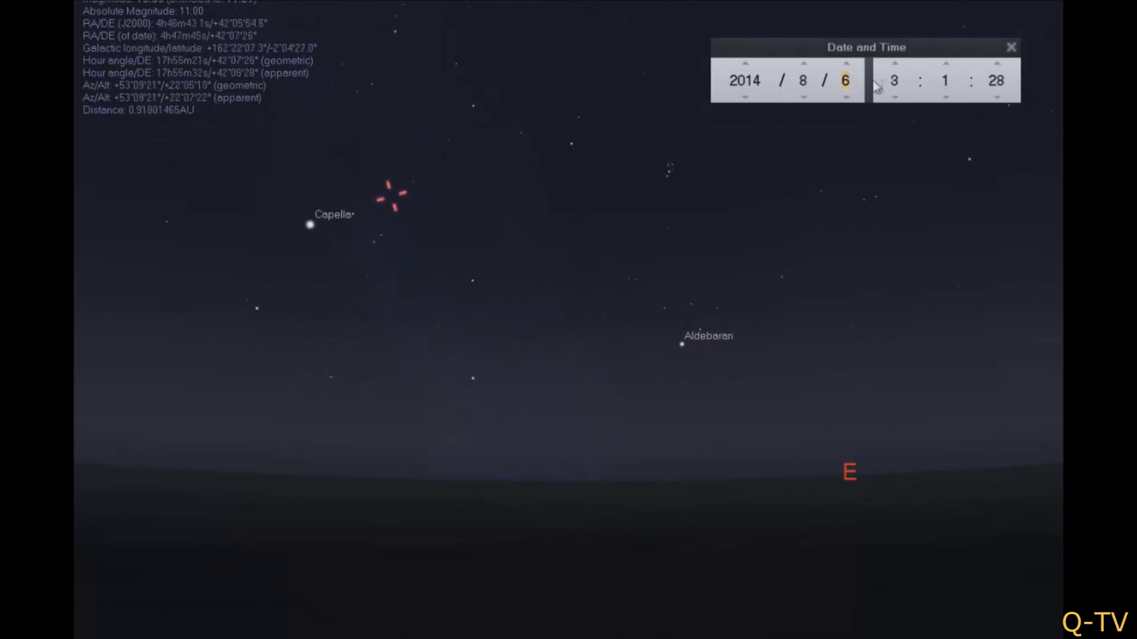
pyautogui.click(896, 98)
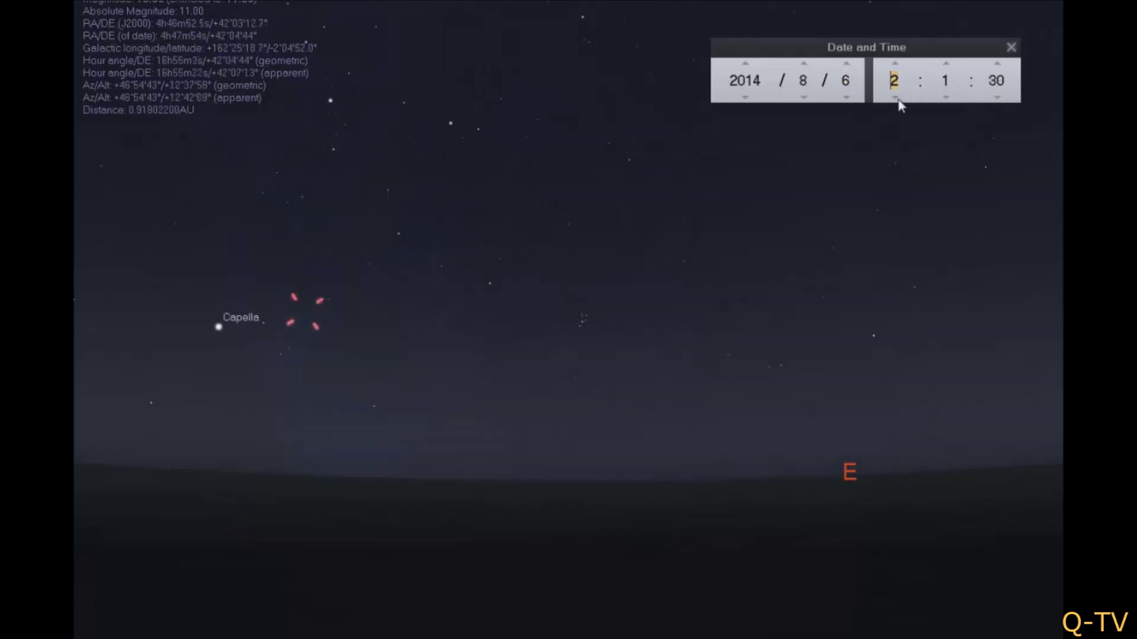
pyautogui.click(945, 96)
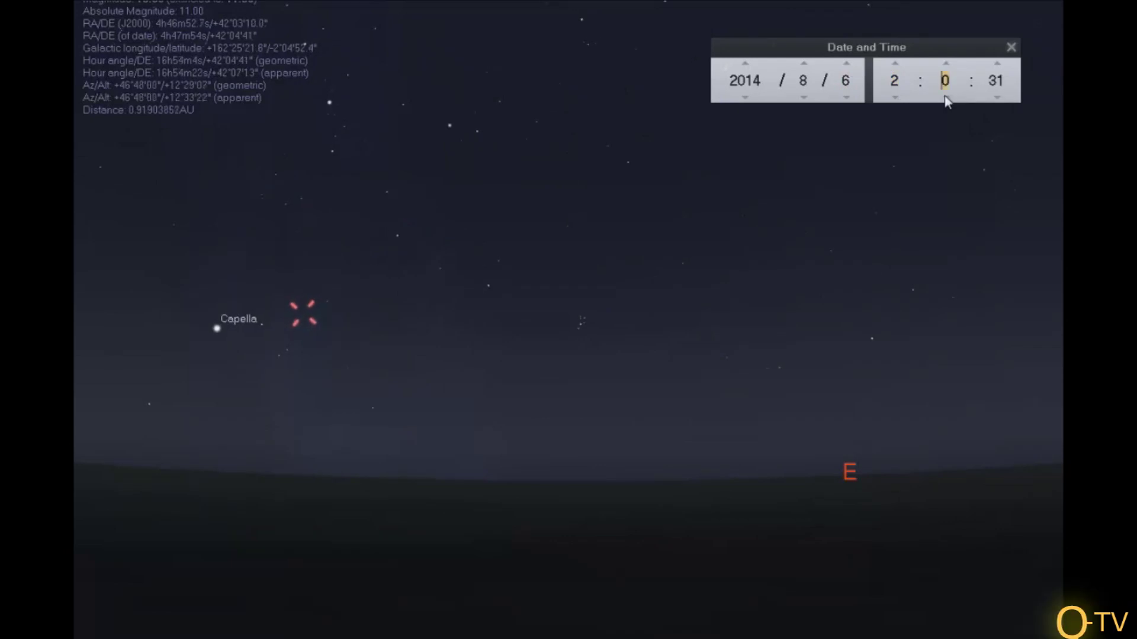
# Advance the date to 10 August and lower the hour to 0:00.
pyautogui.click(848, 63)
pyautogui.click(848, 63)
pyautogui.click(848, 62)
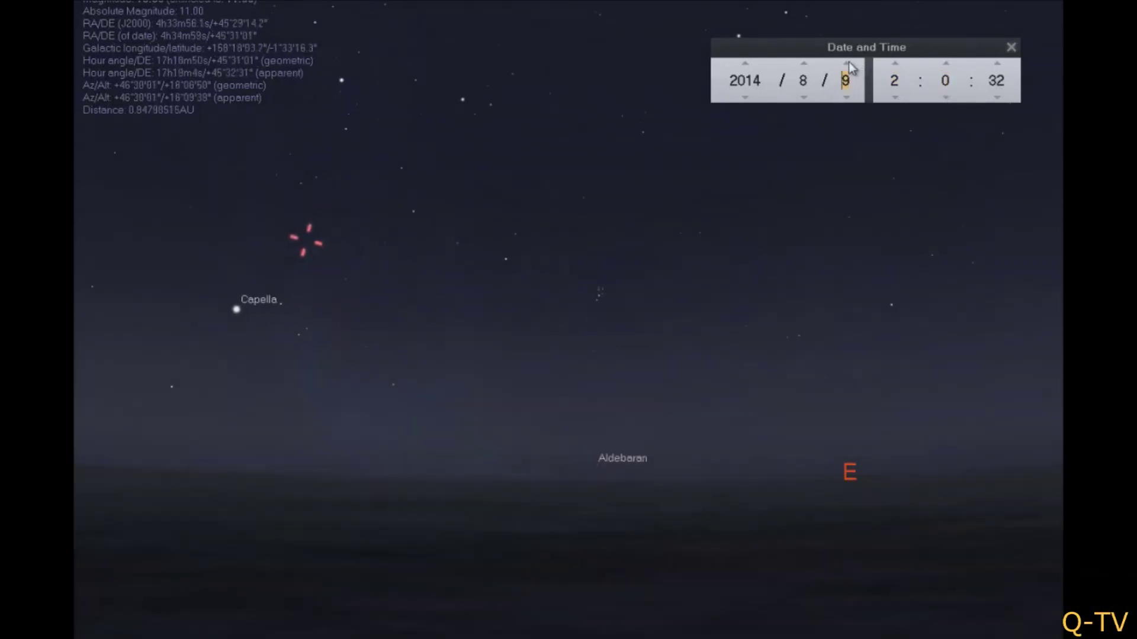
pyautogui.click(847, 62)
pyautogui.click(895, 99)
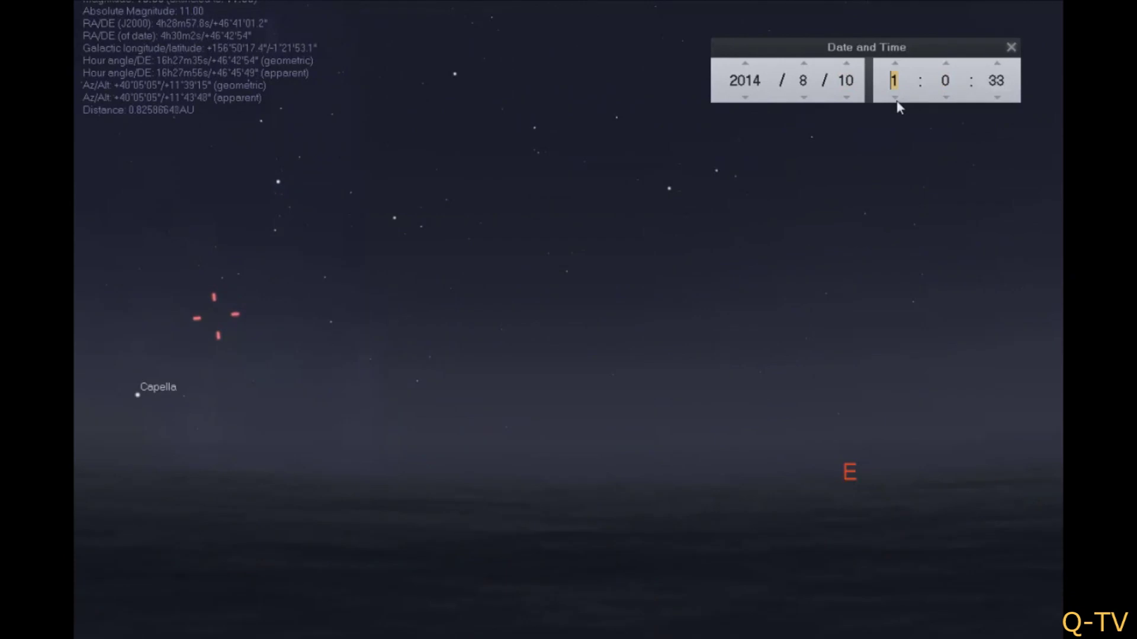
pyautogui.click(895, 99)
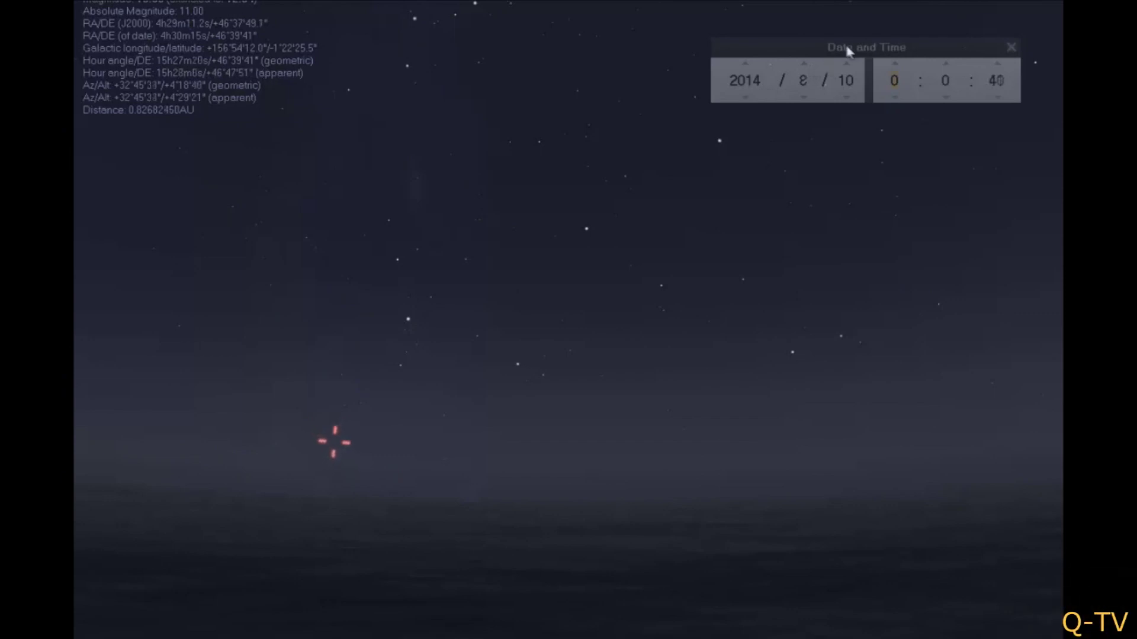
# Step the date from 11 to 18 August 2014 and recentre the sky on the comet marker.
pyautogui.click(845, 64)
pyautogui.click(845, 63)
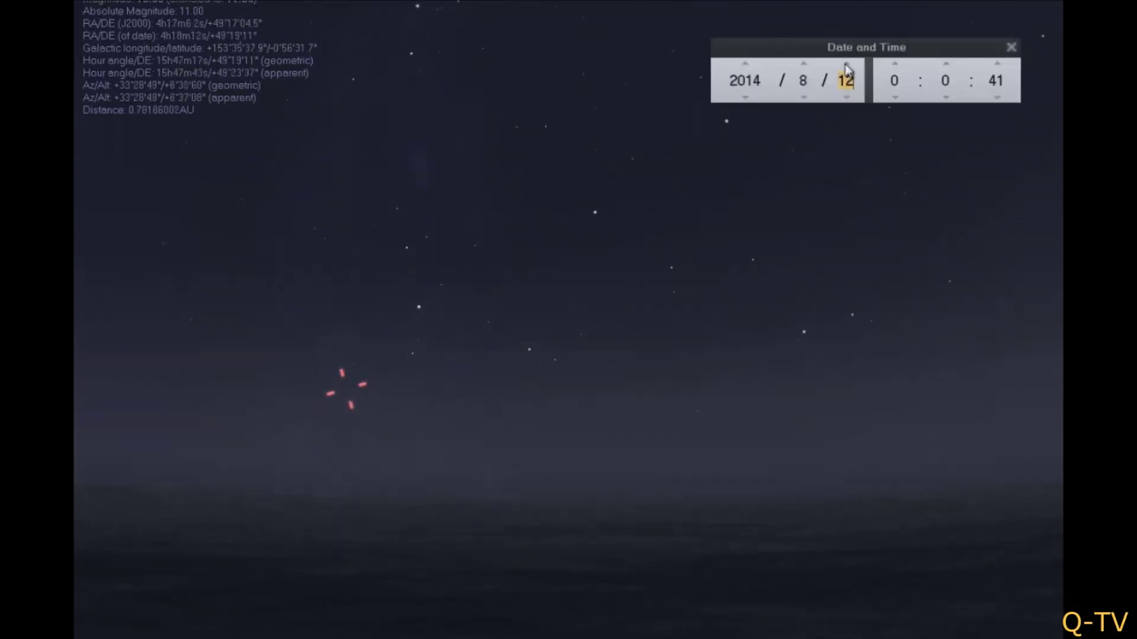
pyautogui.click(846, 64)
pyautogui.click(846, 64)
pyautogui.click(845, 64)
pyautogui.click(845, 64)
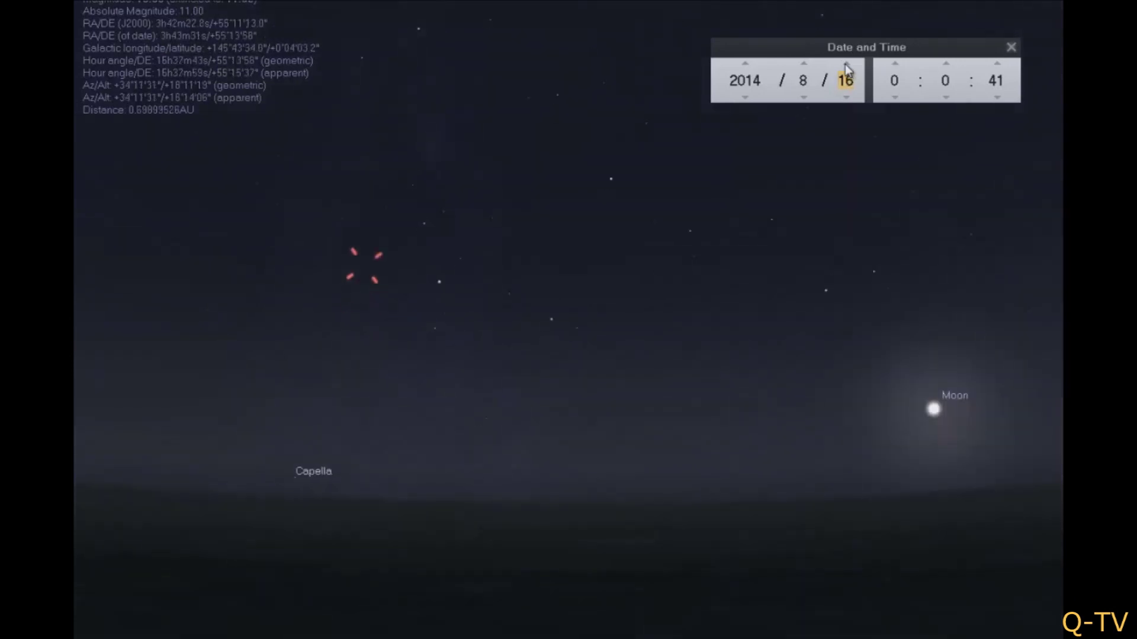
pyautogui.click(845, 64)
pyautogui.click(845, 64)
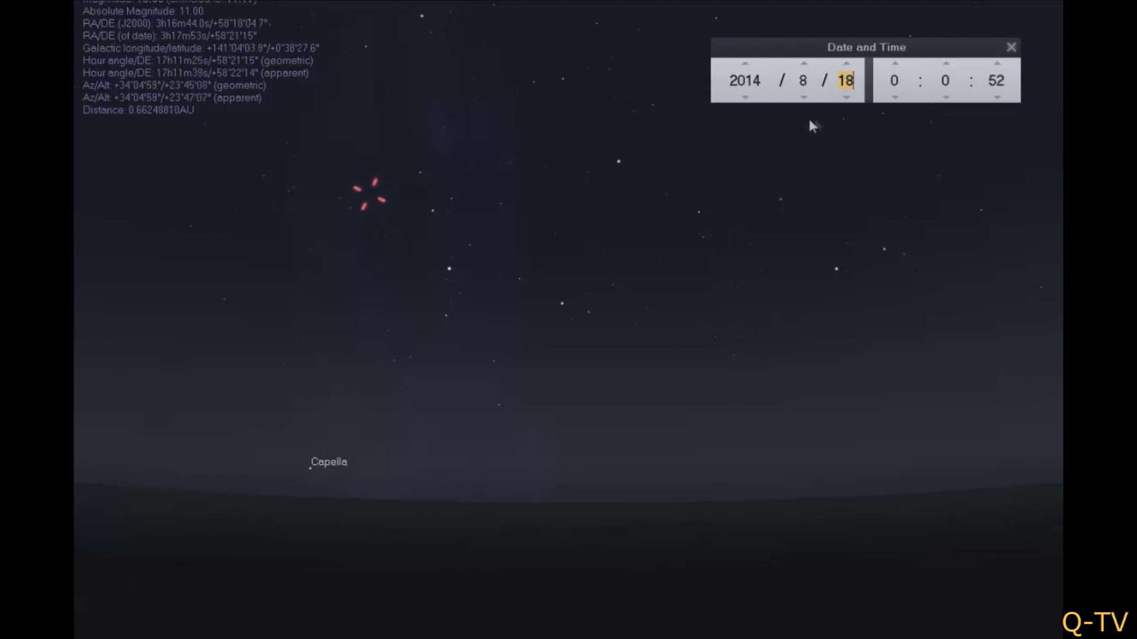
pyautogui.moveTo(715, 354); pyautogui.dragTo(773, 396)
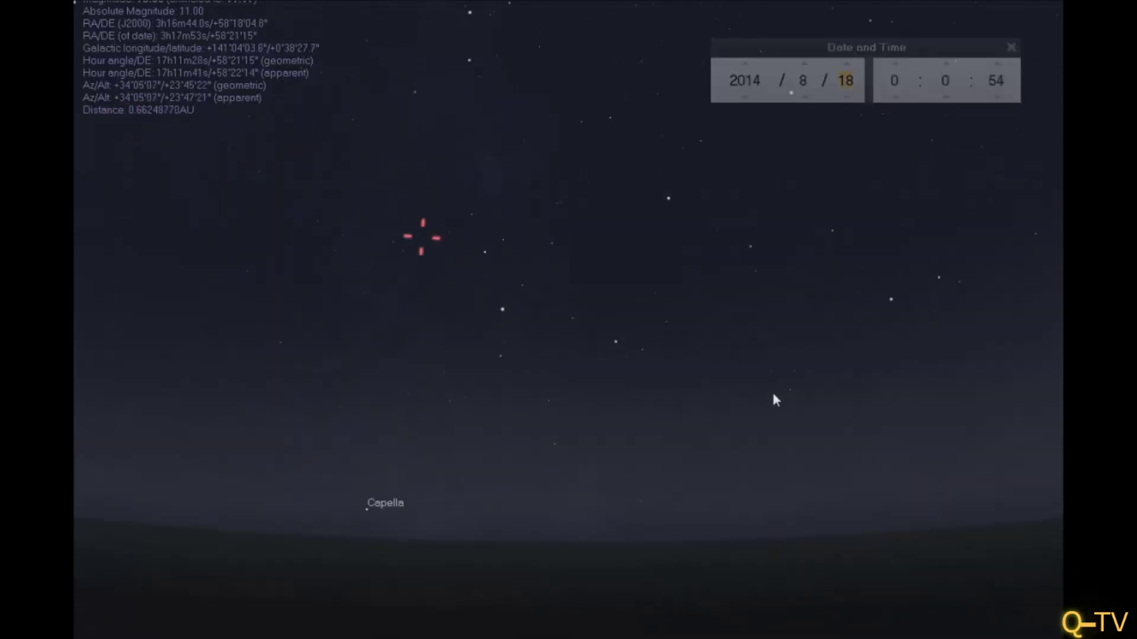